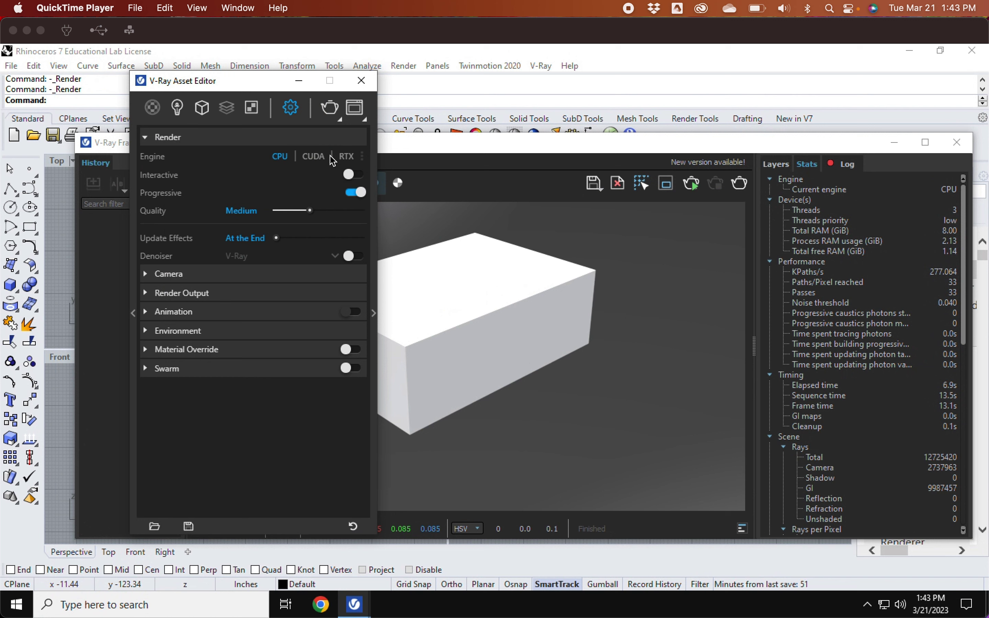
Step: Revert the V-Ray Asset Editor render settings to their defaults, confirming with Revert
{"action": "left_click", "coordinate": [354, 527]}
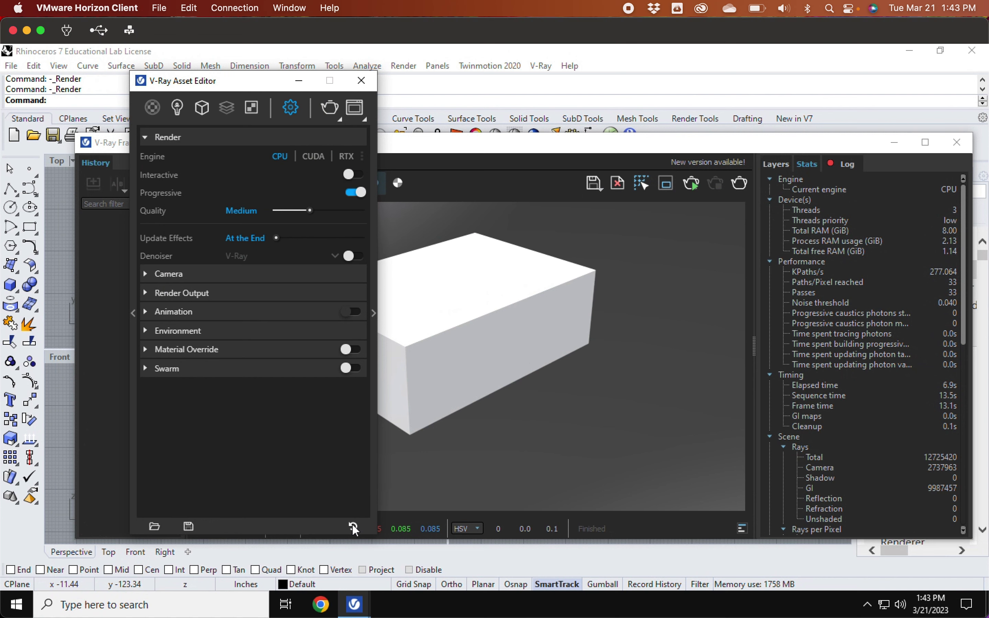
{"action": "left_click", "coordinate": [352, 525]}
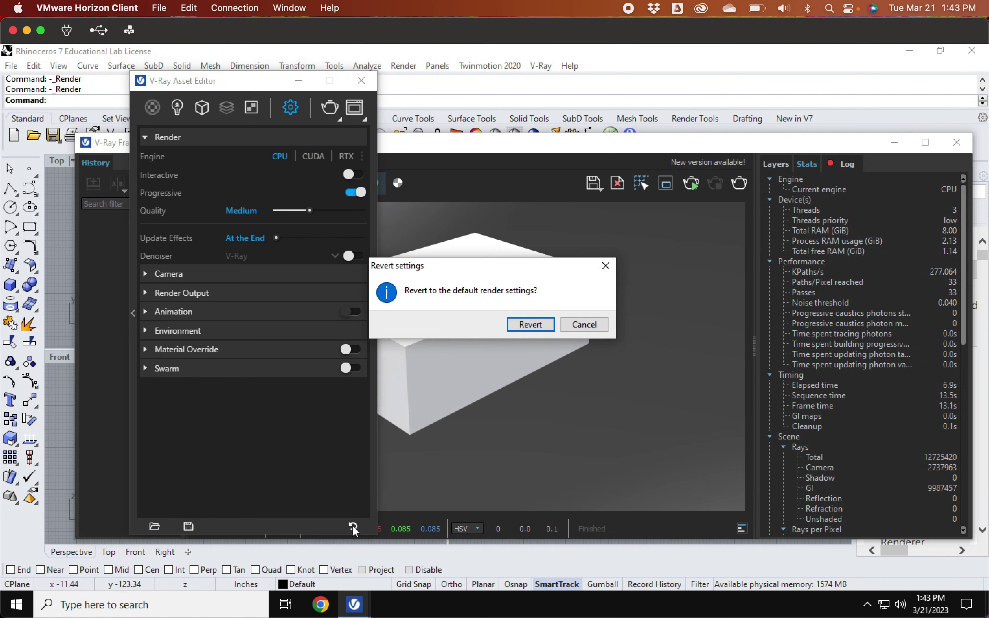
{"action": "left_click", "coordinate": [539, 324]}
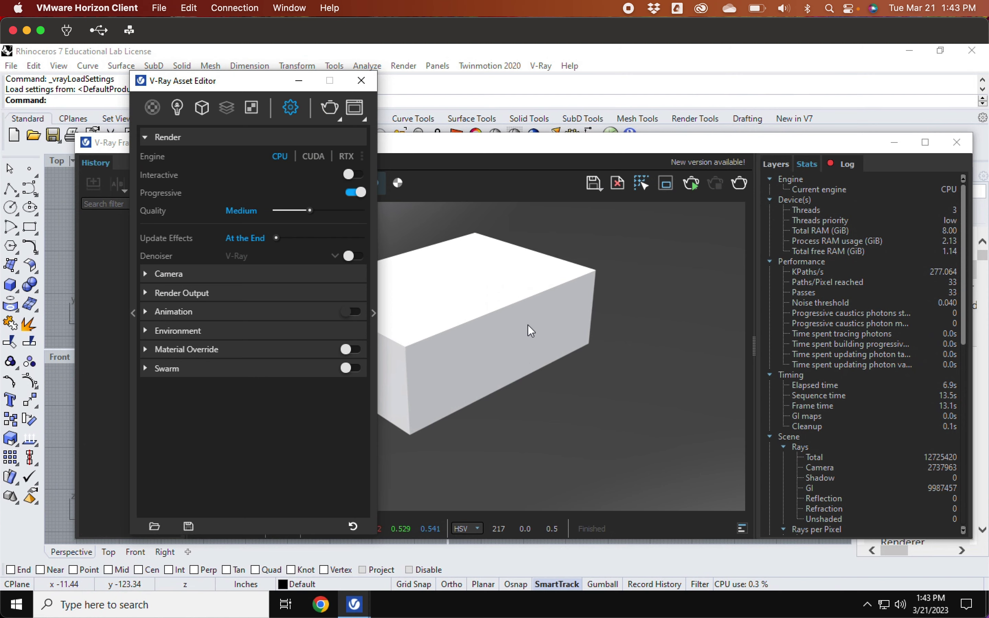
Step: Orbit the Perspective view and render the box at the default 800×450
{"action": "left_click_drag", "start_coordinate": [468, 148], "coordinate": [434, 424]}
{"action": "left_click", "coordinate": [629, 283]}
{"action": "right_click_drag", "start_coordinate": [629, 283], "coordinate": [597, 262]}
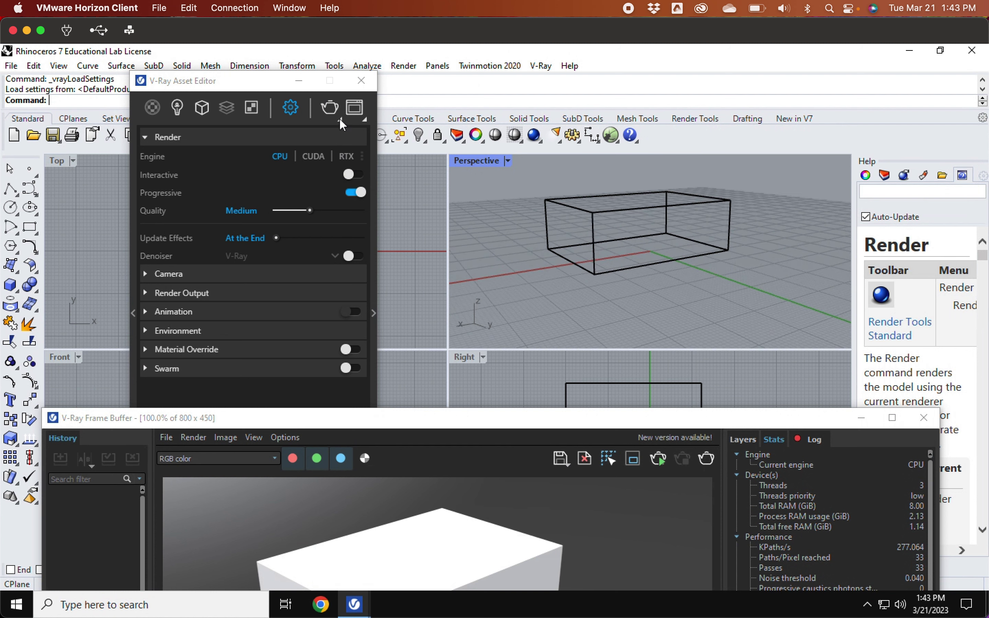
{"action": "left_click", "coordinate": [329, 109]}
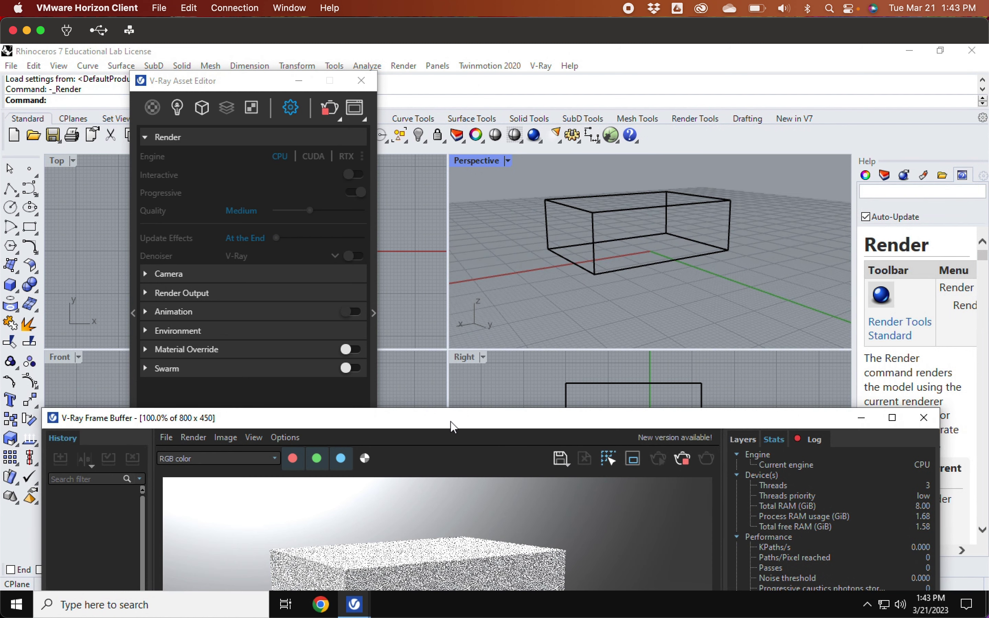
Step: Place the Frame Buffer back over the viewports and the Asset Editor further left
{"action": "left_click_drag", "start_coordinate": [447, 420], "coordinate": [478, 176]}
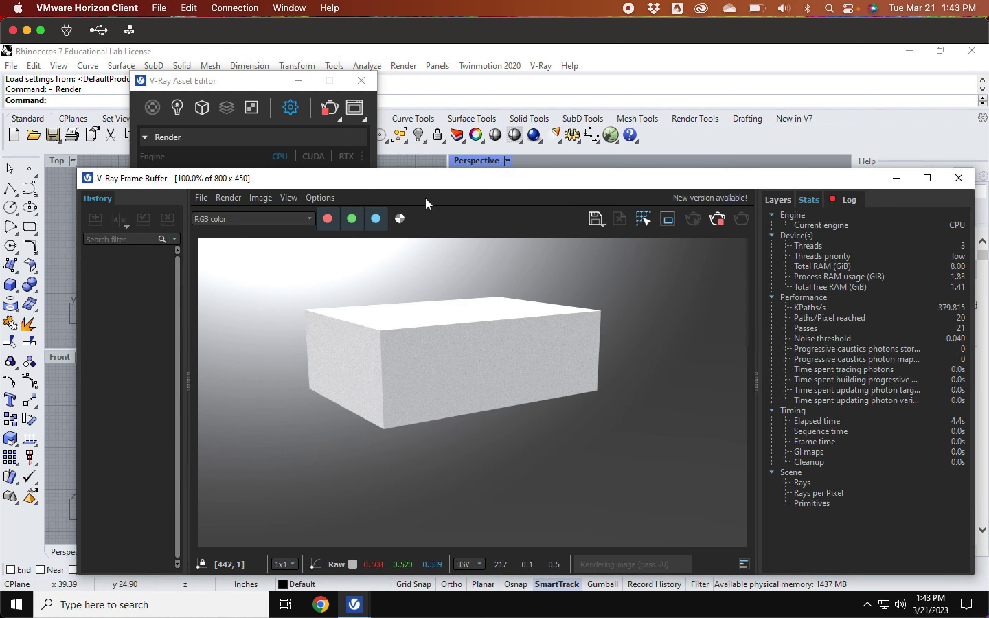
{"action": "left_click", "coordinate": [245, 87]}
{"action": "left_click_drag", "start_coordinate": [245, 86], "coordinate": [148, 83]}
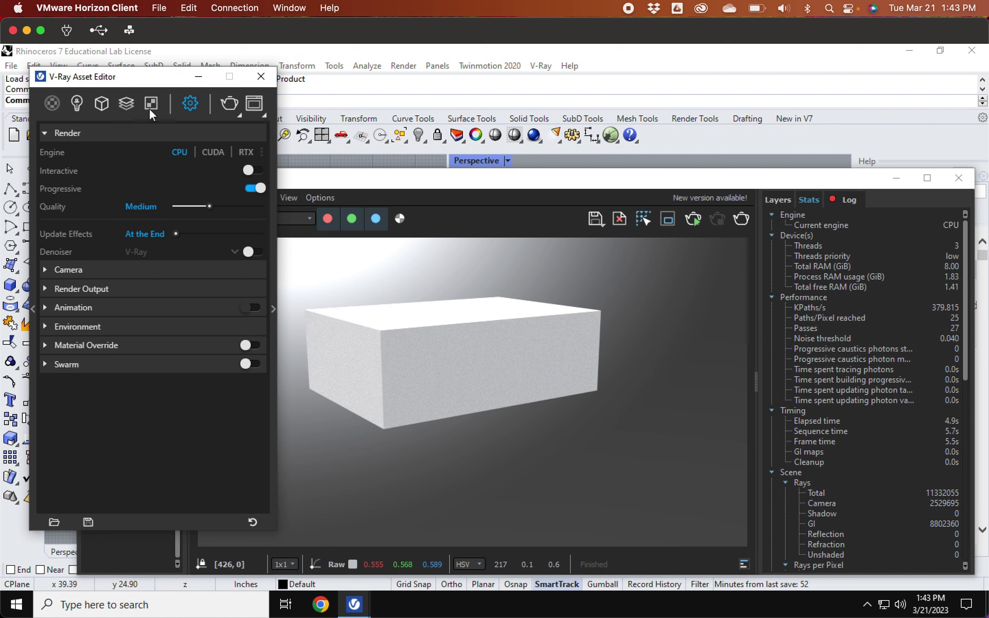
Step: Render the box again, then stop the next render early for a grainy first pass
{"action": "left_click", "coordinate": [229, 109]}
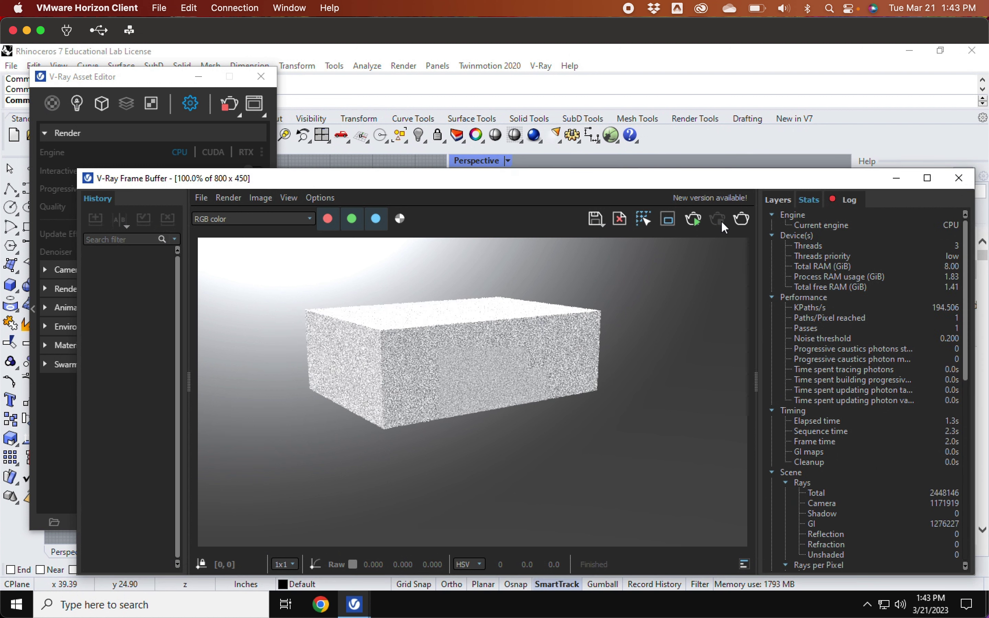
{"action": "left_click", "coordinate": [151, 84]}
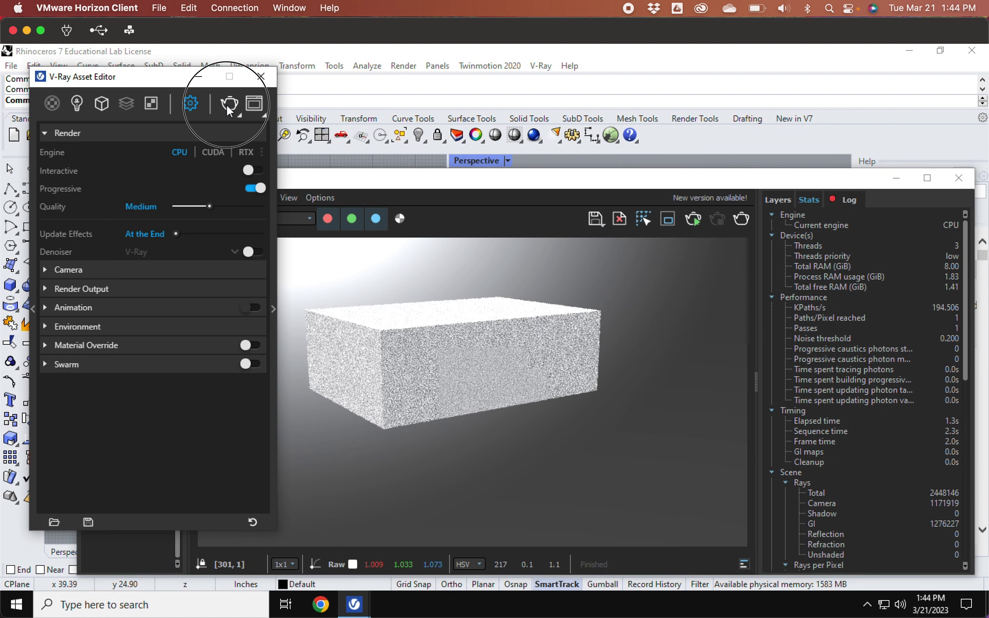
{"action": "left_click", "coordinate": [228, 106]}
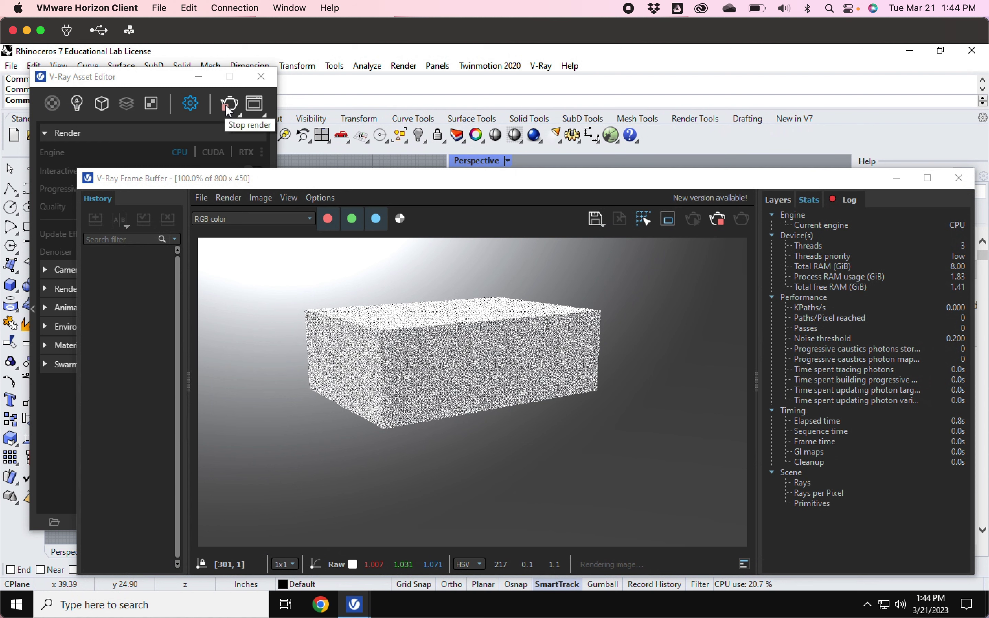
{"action": "left_click", "coordinate": [232, 117]}
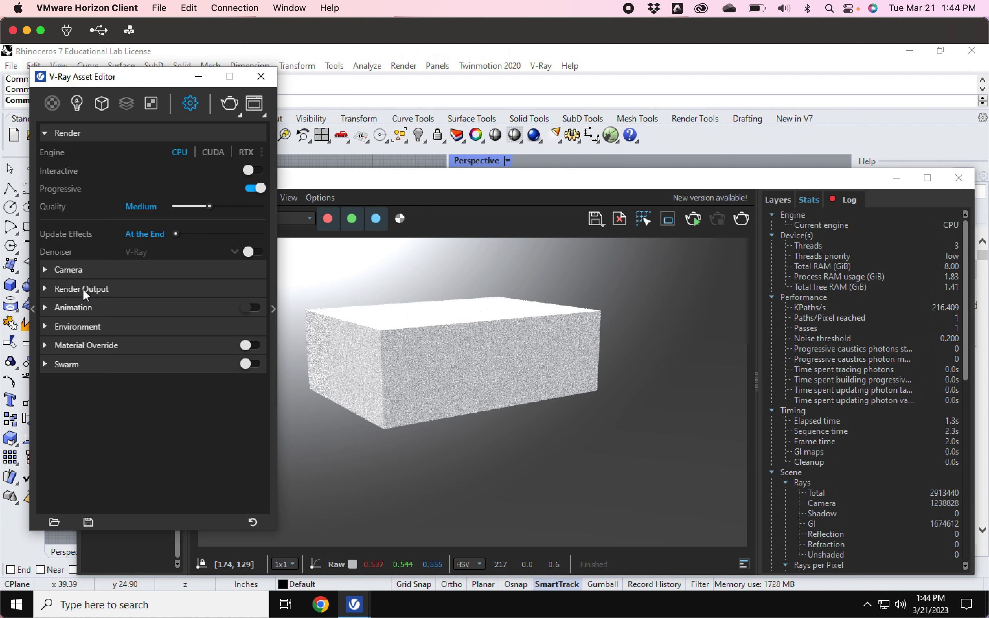
Step: Enable Safe Frame under Render Output and make the Perspective viewport active
{"action": "left_click", "coordinate": [46, 290]}
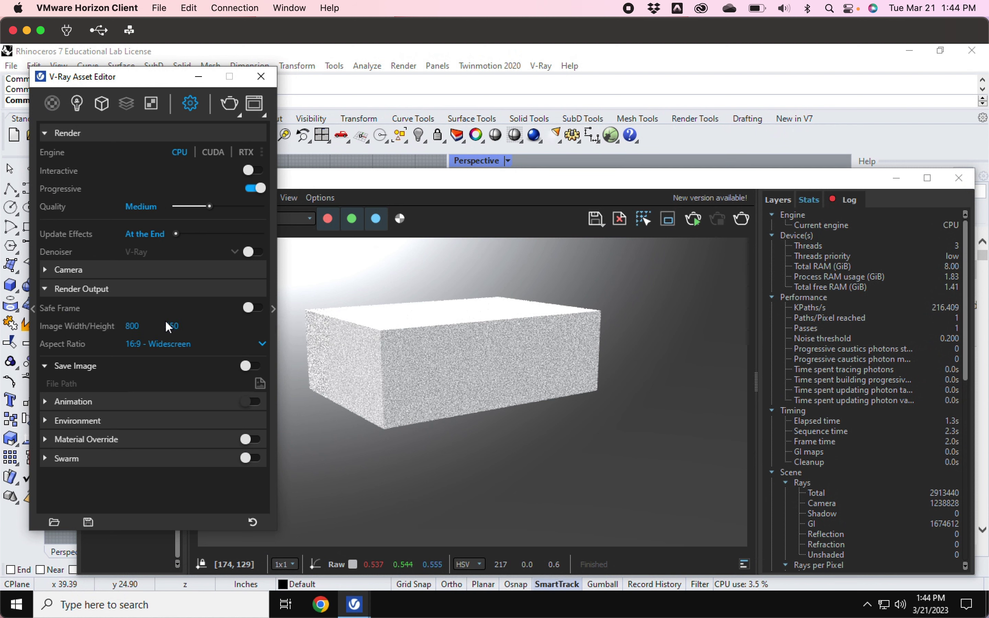
{"action": "left_click", "coordinate": [249, 307]}
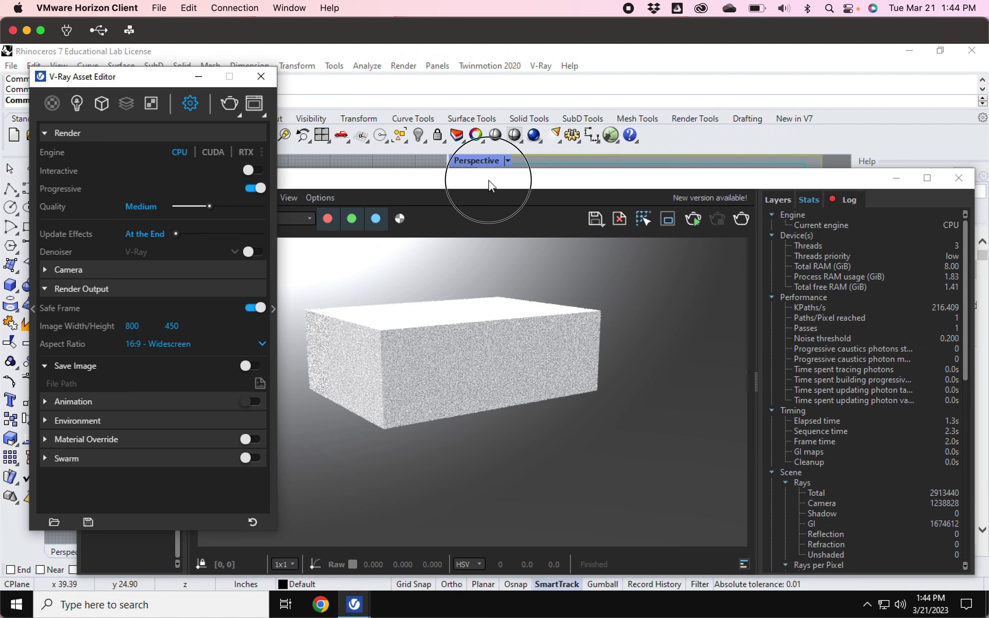
{"action": "left_click_drag", "start_coordinate": [489, 182], "coordinate": [481, 461]}
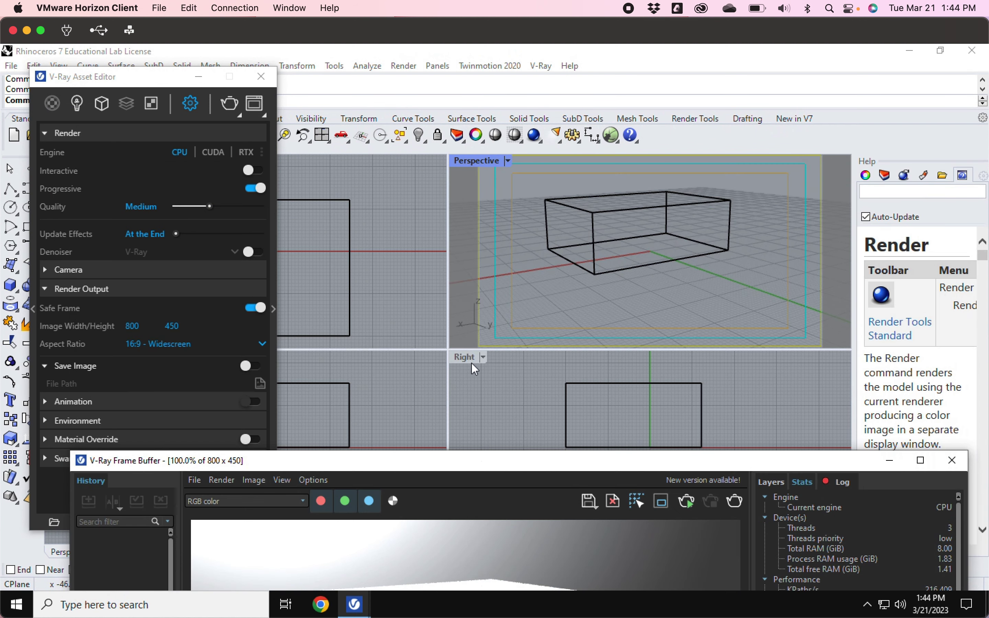
{"action": "left_click", "coordinate": [462, 358]}
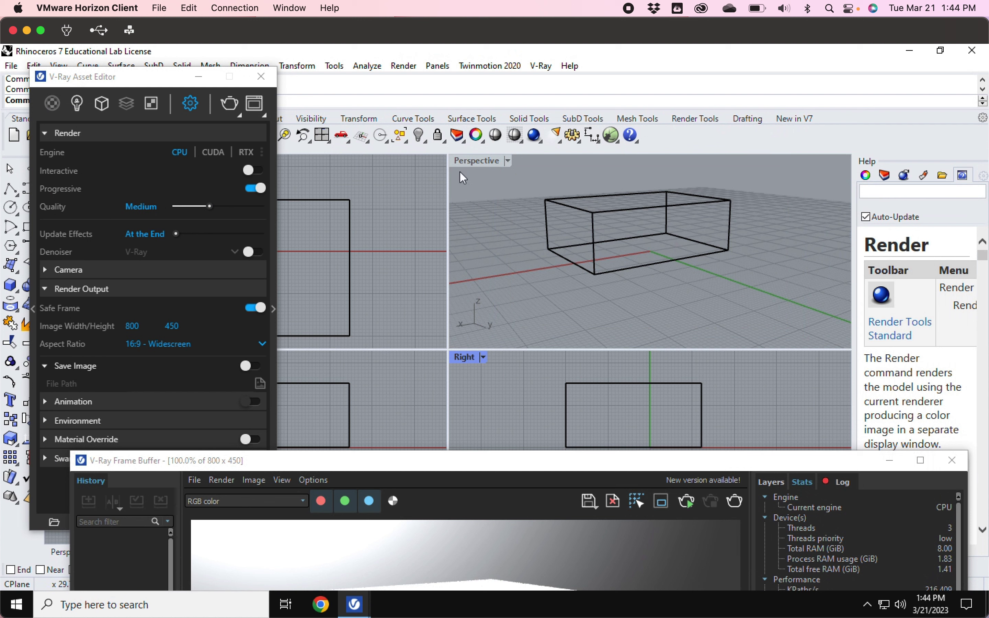
{"action": "left_click", "coordinate": [462, 160]}
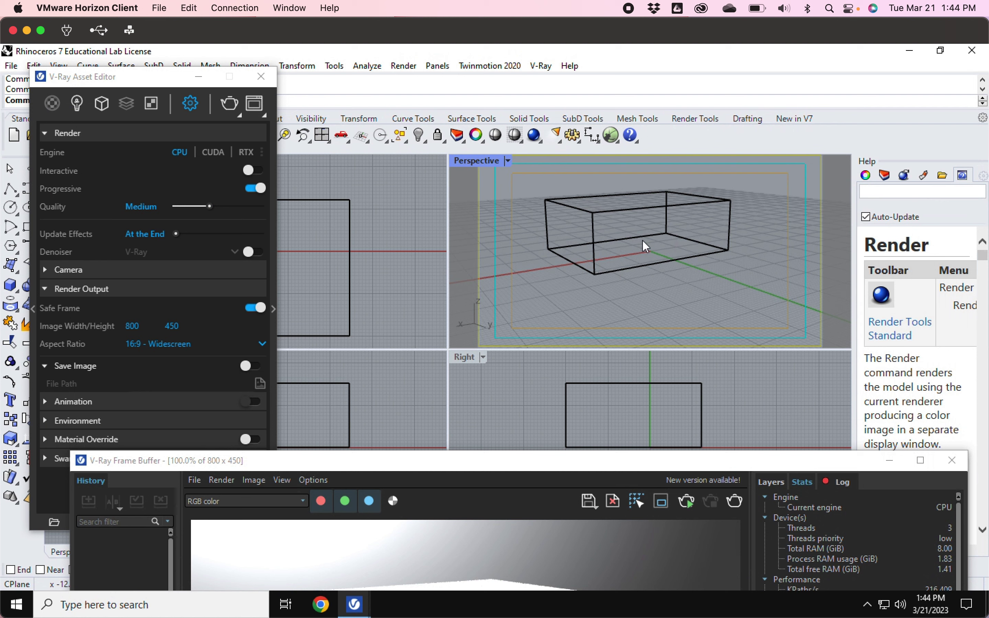
Step: Reframe the box in the Perspective view and render it at 800×450 with safe frame
{"action": "right_click_drag", "start_coordinate": [642, 240], "coordinate": [603, 253]}
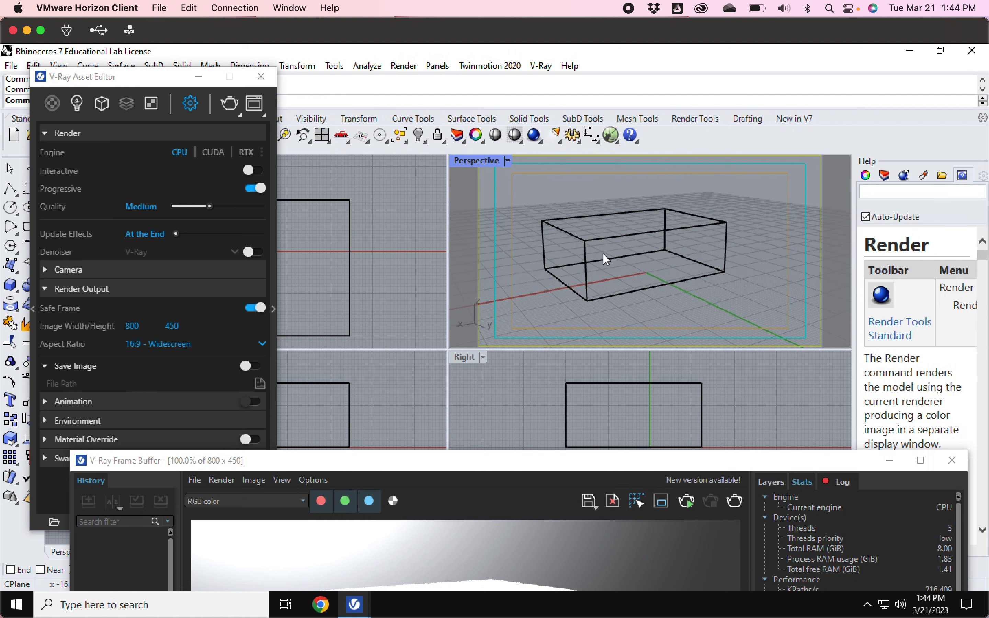
{"action": "scroll", "coordinate": [599, 249], "scroll_direction": "up", "scroll_amount": 5}
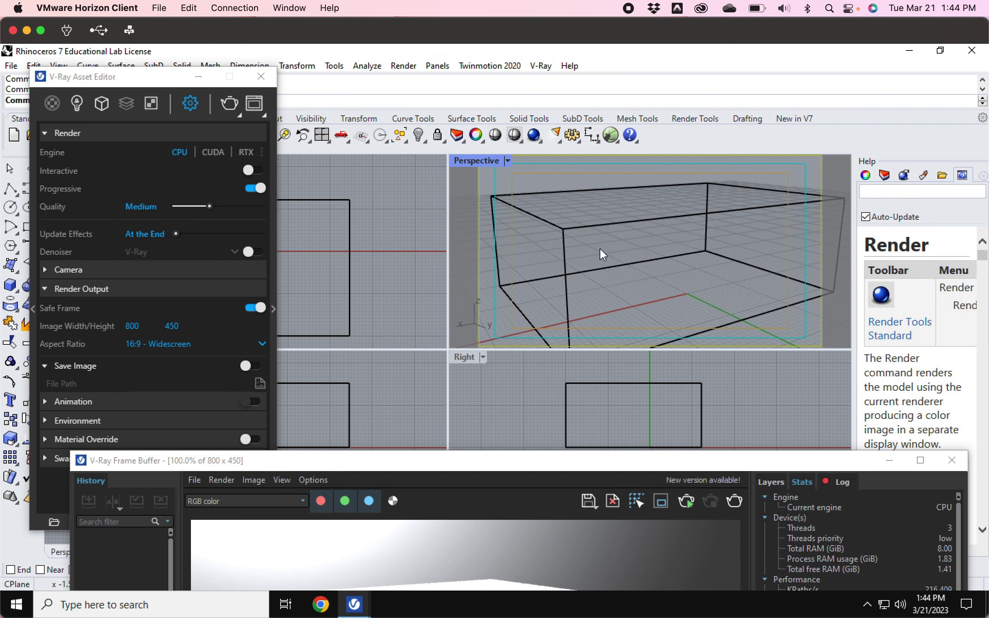
{"action": "right_click_drag", "start_coordinate": [600, 254], "coordinate": [617, 239], "text": "shift"}
{"action": "scroll", "coordinate": [589, 240], "scroll_direction": "down", "scroll_amount": 2}
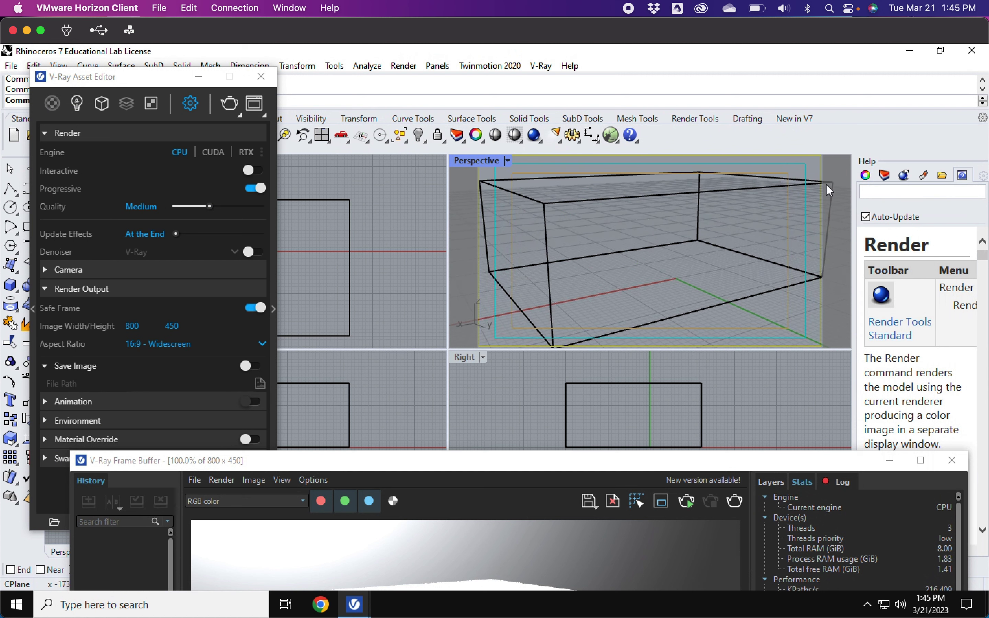
{"action": "left_click", "coordinate": [231, 105]}
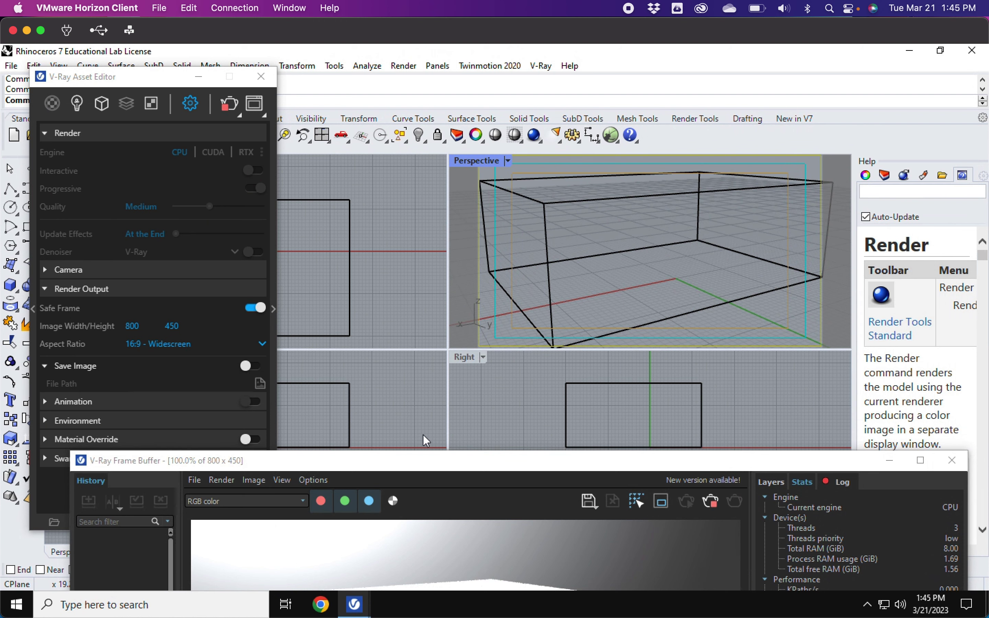
Step: Move the Frame Buffer down so the Asset Editor and viewports stay visible
{"action": "left_click_drag", "start_coordinate": [448, 469], "coordinate": [451, 111]}
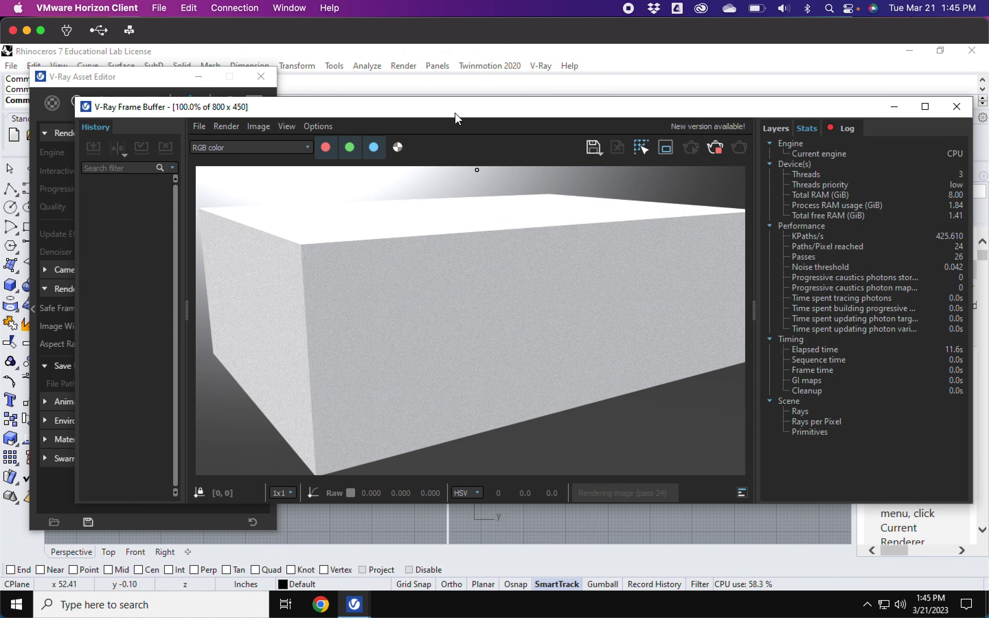
{"action": "left_click_drag", "start_coordinate": [455, 116], "coordinate": [491, 354]}
{"action": "left_click", "coordinate": [126, 80]}
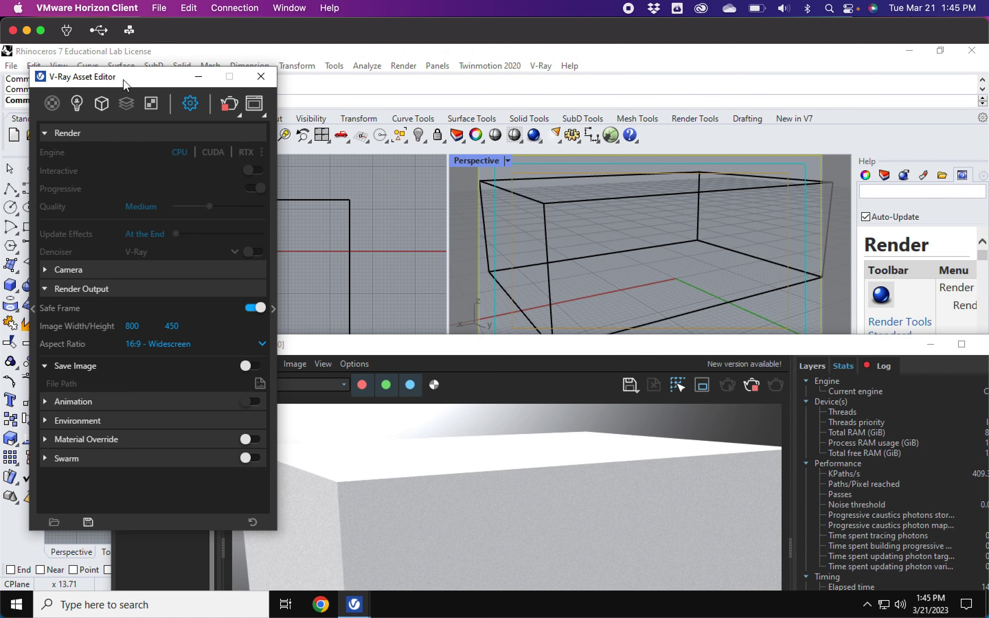
{"action": "right_click_drag", "start_coordinate": [651, 261], "coordinate": [649, 274]}
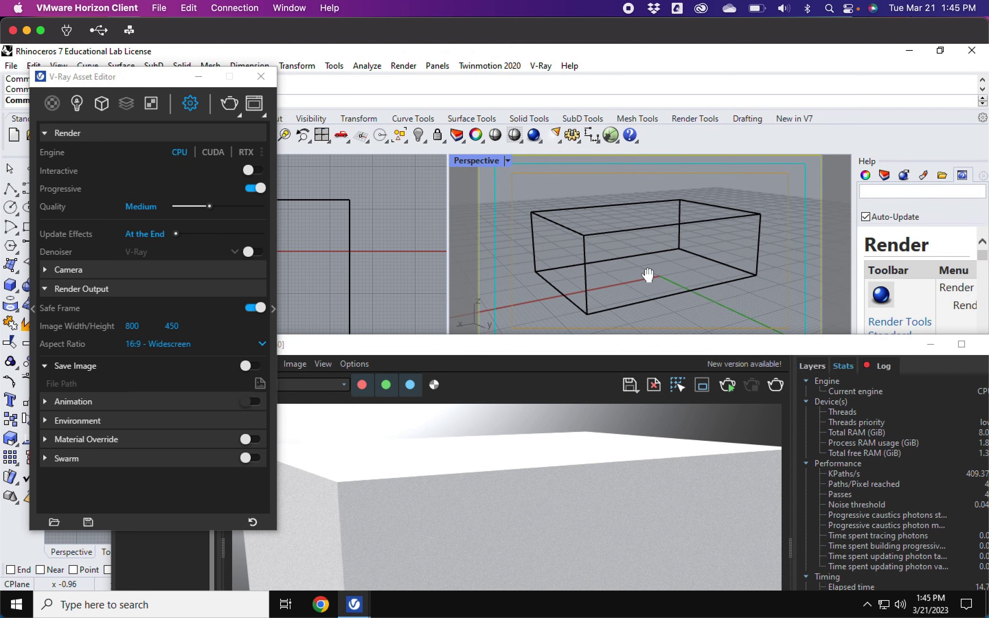
Step: Set the Render Output aspect ratio to 1:1 Square, giving 450×450
{"action": "left_click_drag", "start_coordinate": [458, 350], "coordinate": [447, 456]}
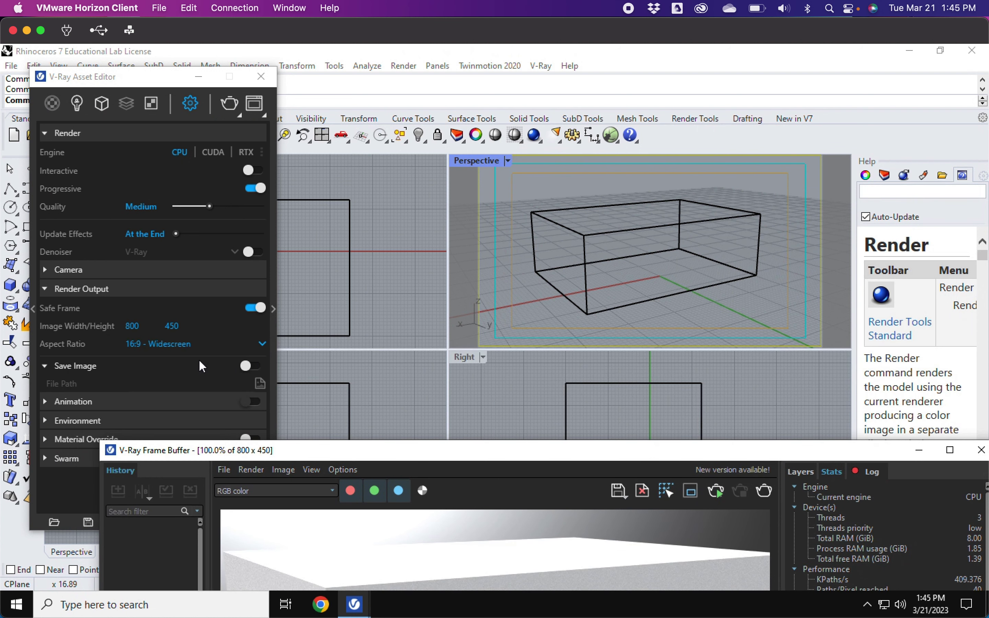
{"action": "mouse_move", "coordinate": [45, 326]}
{"action": "left_click", "coordinate": [262, 344]}
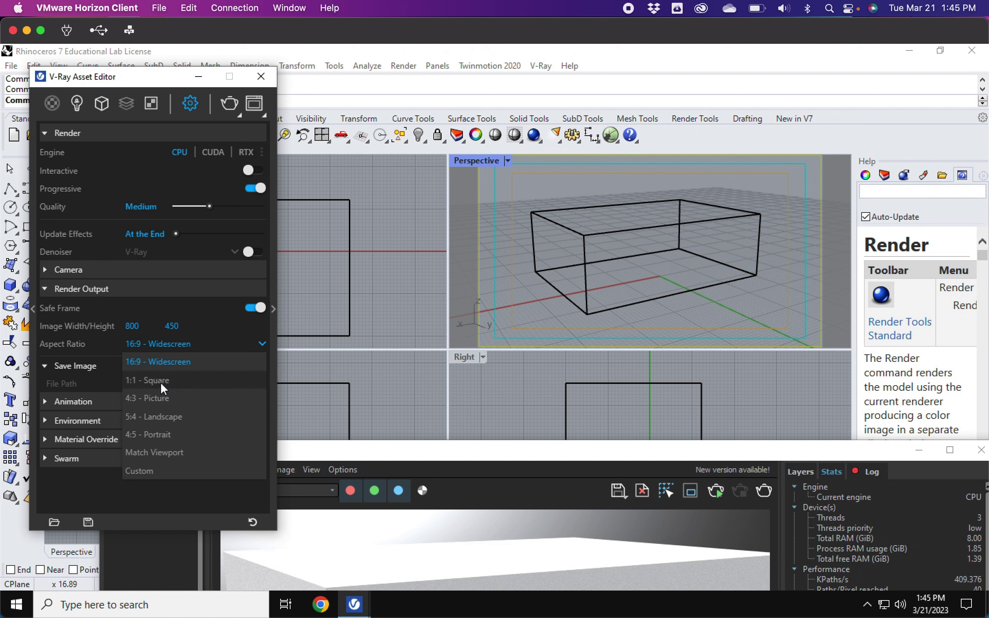
{"action": "left_click", "coordinate": [175, 383]}
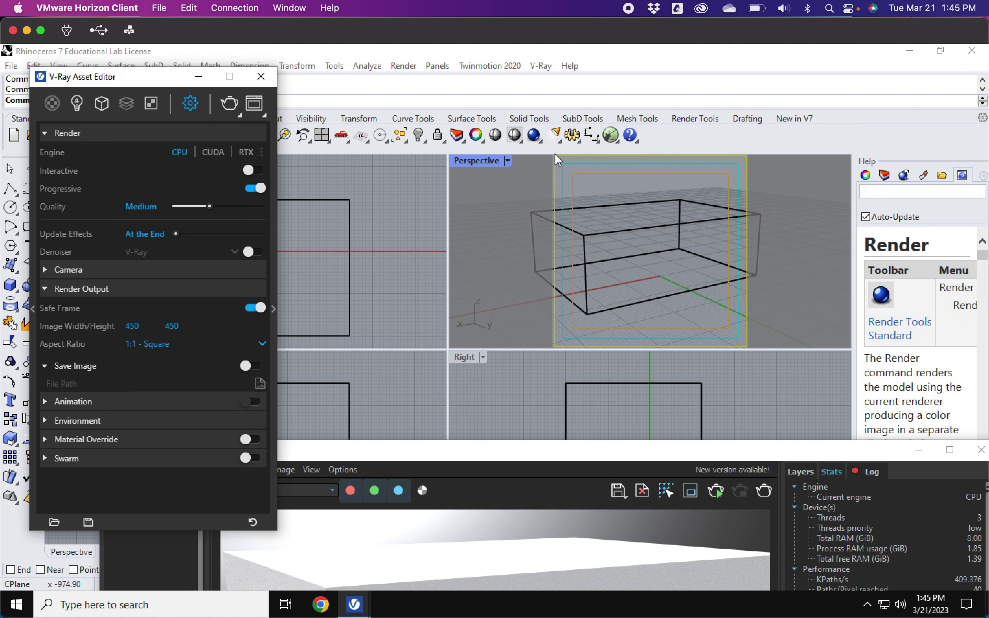
Step: Orbit the Perspective view to a new angle and render the square image
{"action": "right_click_drag", "start_coordinate": [690, 252], "coordinate": [646, 276]}
{"action": "scroll", "coordinate": [647, 279], "scroll_direction": "down", "scroll_amount": 3}
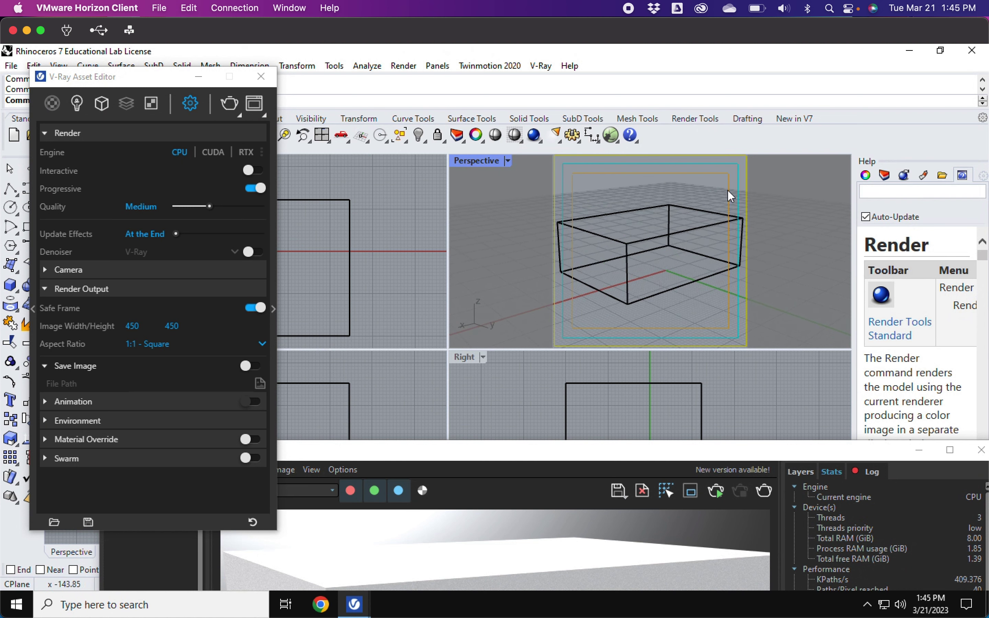
{"action": "left_click", "coordinate": [230, 107]}
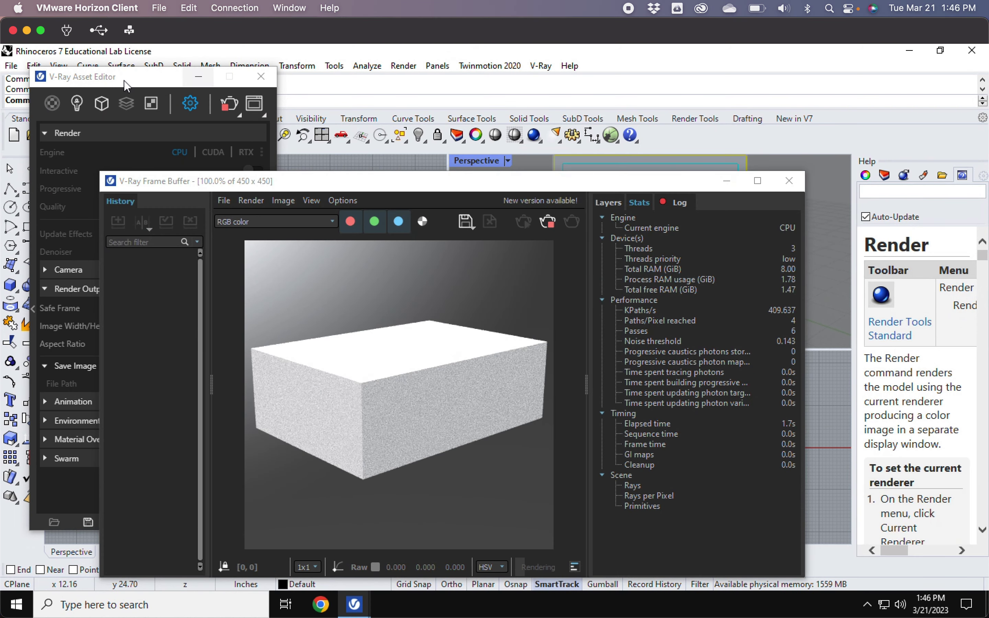
Step: Switch the aspect ratio to 4:3 Picture, giving 600×450 output
{"action": "left_click", "coordinate": [145, 80]}
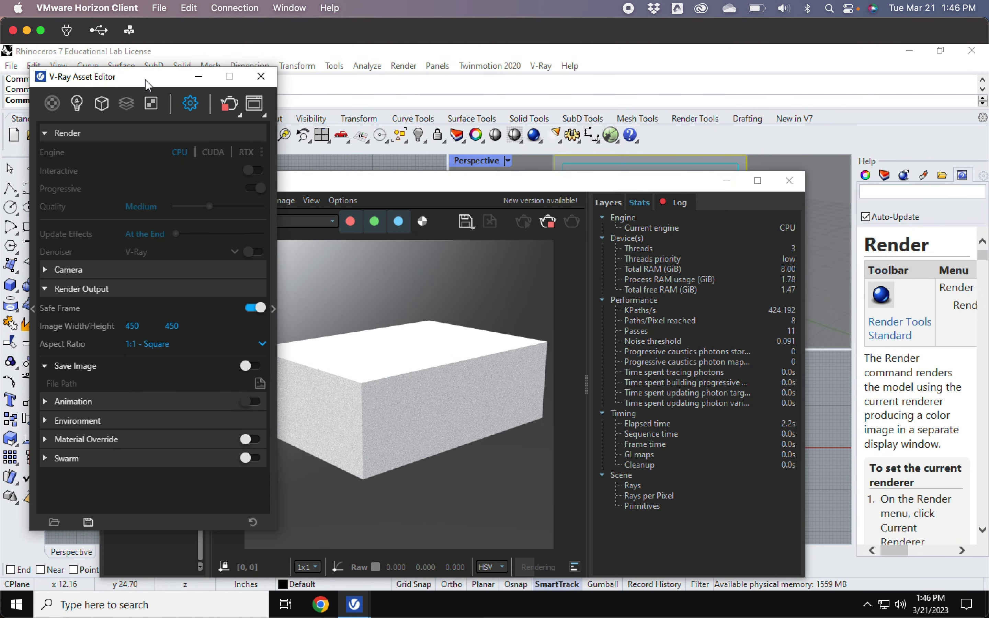
{"action": "left_click", "coordinate": [261, 343]}
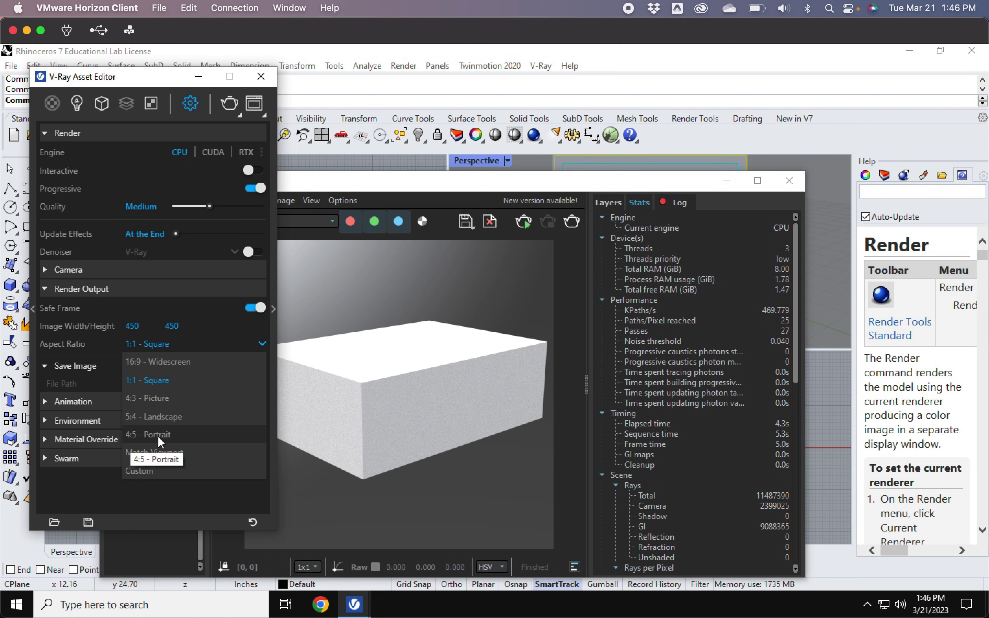
{"action": "left_click", "coordinate": [170, 400]}
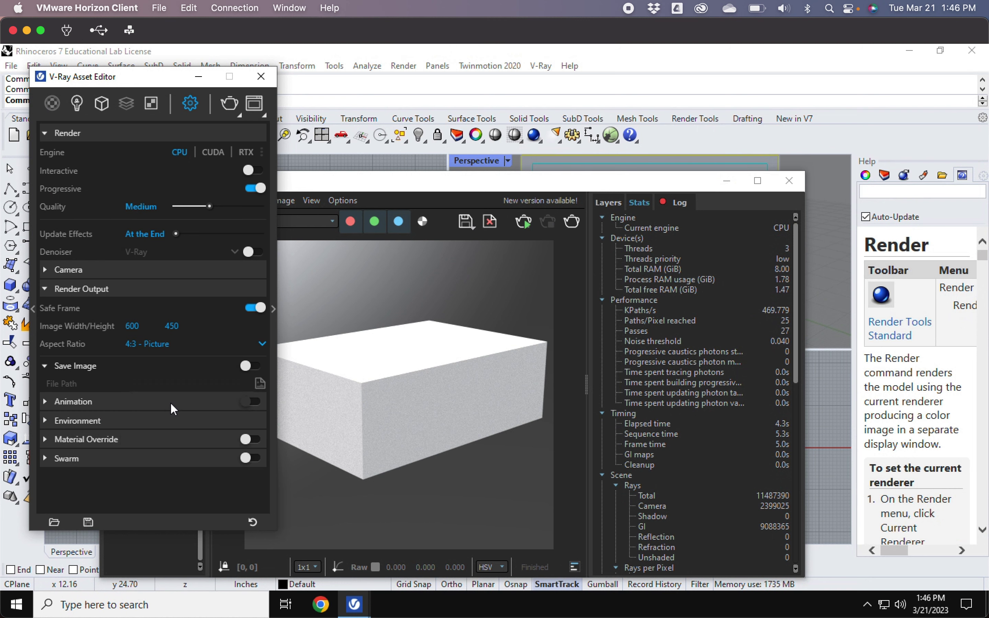
Step: Move the Frame Buffer down and recentre the box in the Perspective view
{"action": "left_click_drag", "start_coordinate": [462, 183], "coordinate": [467, 464]}
{"action": "right_click_drag", "start_coordinate": [672, 280], "coordinate": [680, 288], "text": "shift"}
{"action": "scroll", "coordinate": [672, 276], "scroll_direction": "up", "scroll_amount": 3}
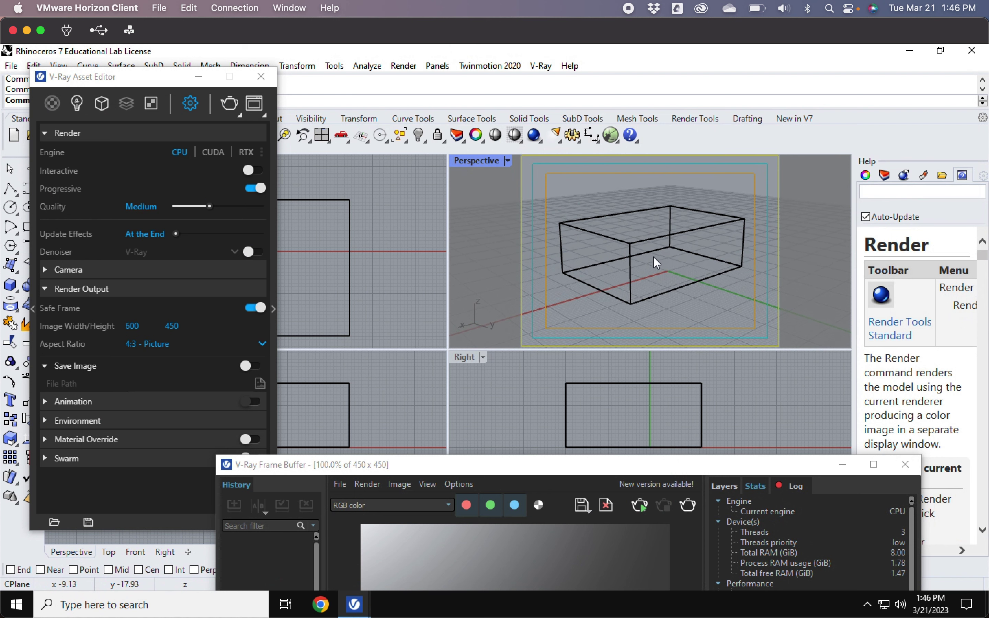
{"action": "right_click_drag", "start_coordinate": [654, 258], "coordinate": [780, 201], "text": "shift"}
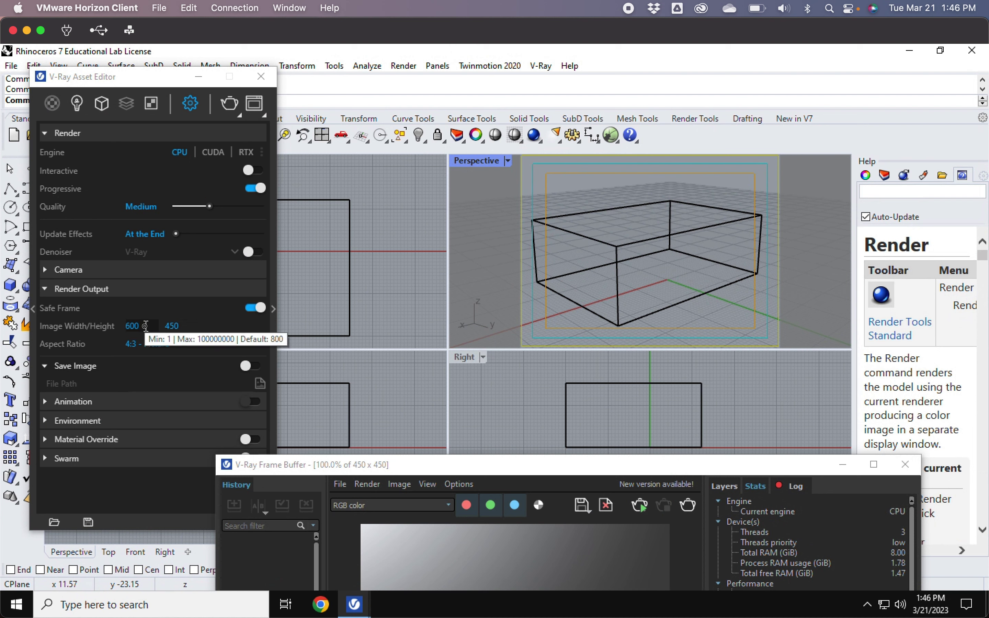
Step: Enter 1000 as the image width so the height updates to 750
{"action": "double_click", "coordinate": [131, 326]}
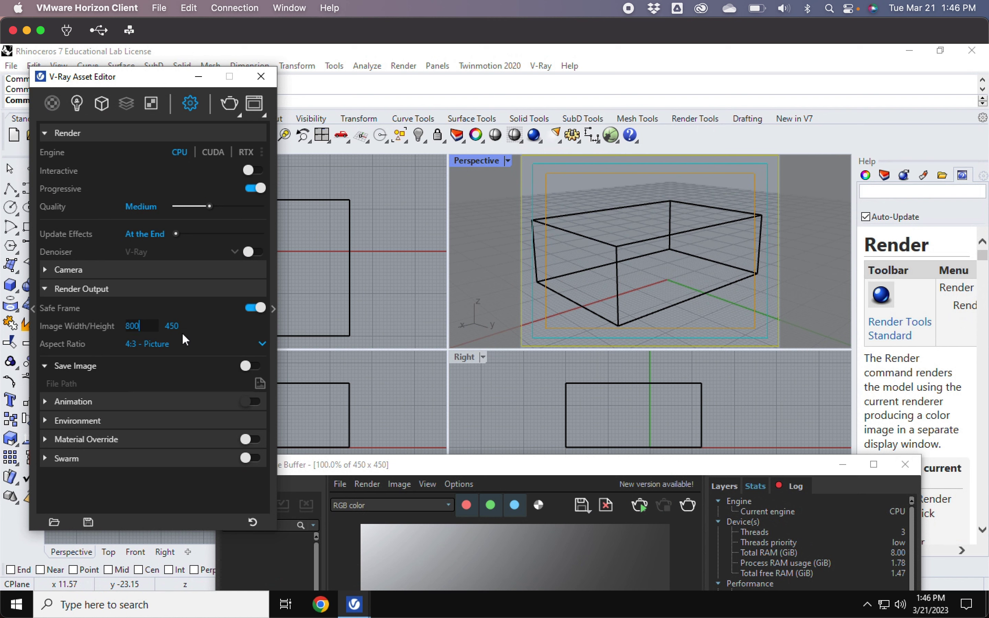
{"action": "left_click", "coordinate": [191, 324]}
{"action": "left_click", "coordinate": [135, 326]}
{"action": "left_click", "coordinate": [180, 326]}
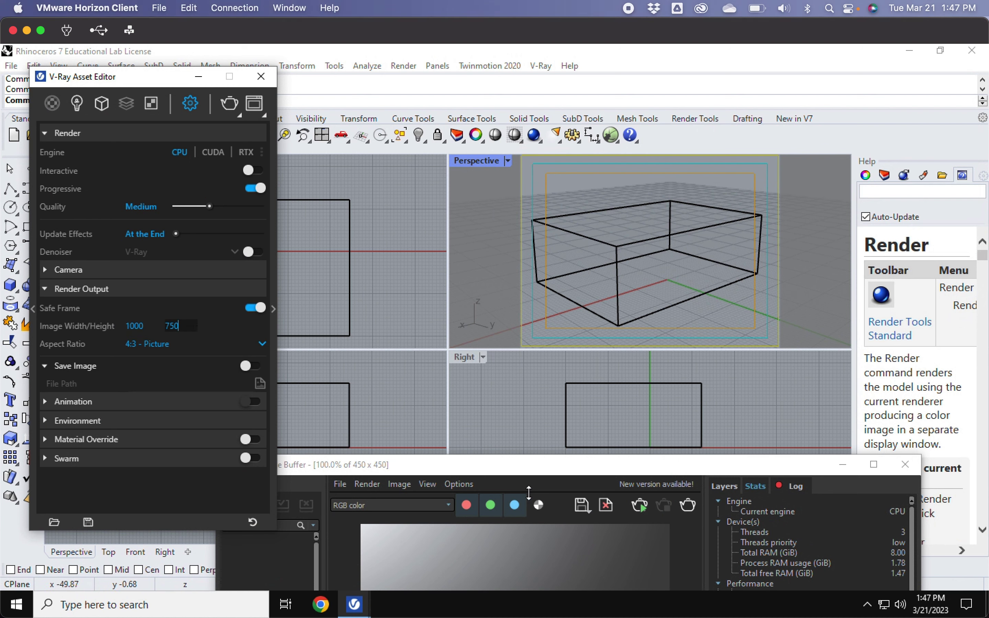
Step: Render the box at 1000×750 and close the Bentley CONNECTION Client sign-in window
{"action": "left_click", "coordinate": [229, 105]}
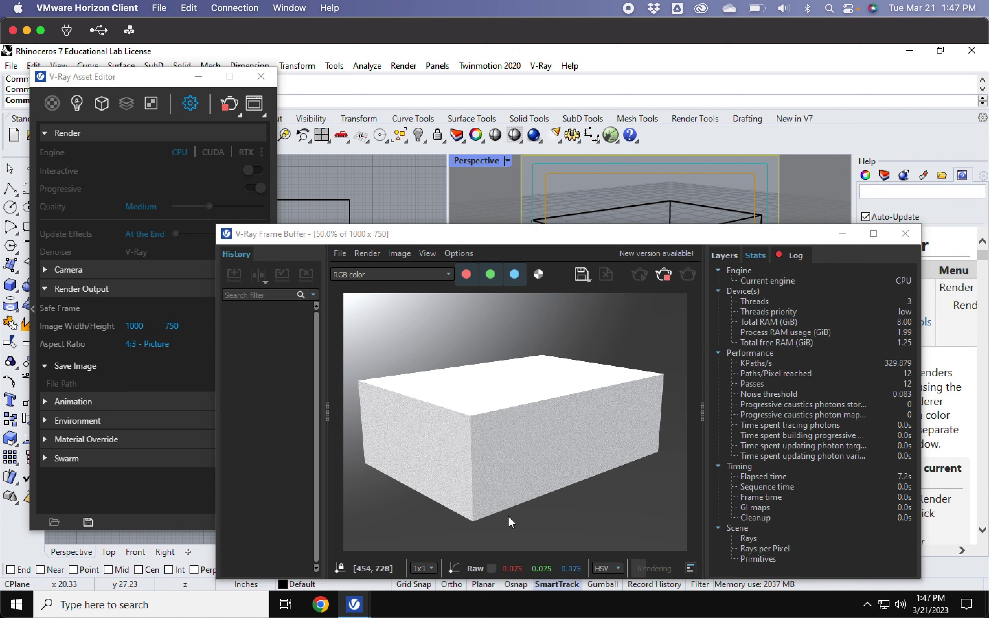
{"action": "left_click_drag", "start_coordinate": [447, 244], "coordinate": [558, 251]}
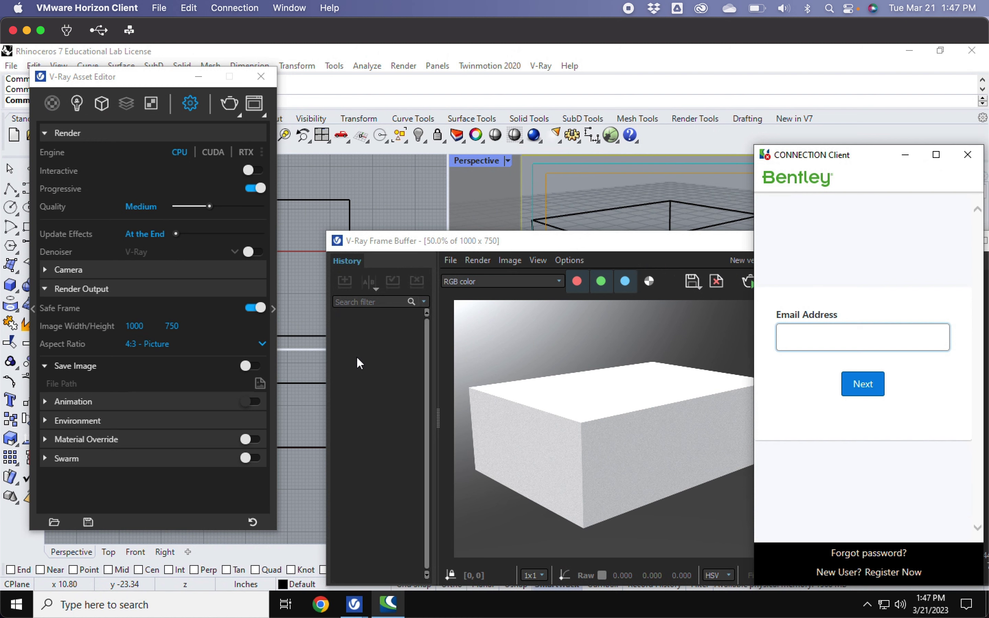
{"action": "left_click", "coordinate": [967, 154]}
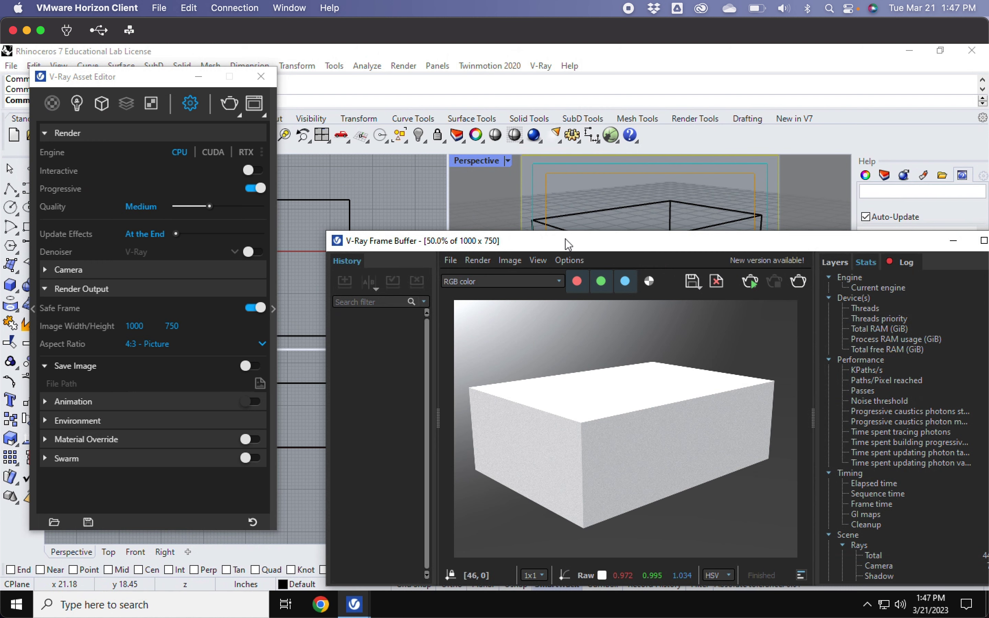
{"action": "left_click_drag", "start_coordinate": [574, 247], "coordinate": [445, 242]}
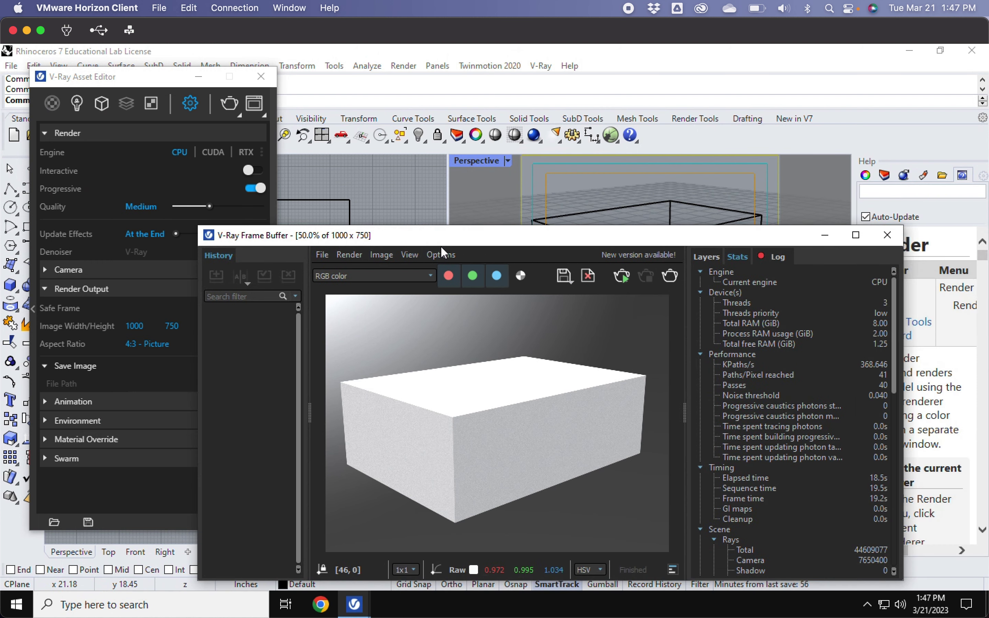